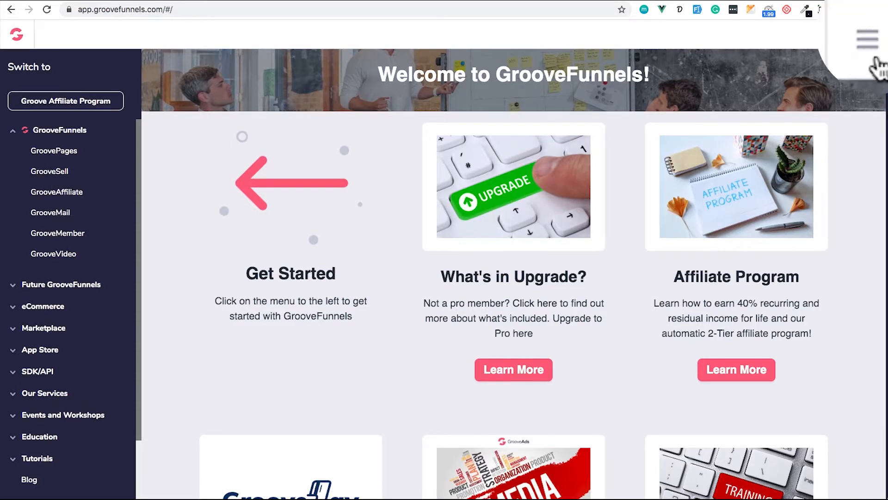
Start a new integration in the account's integrations and set its type to ProductDyno.
click(873, 38)
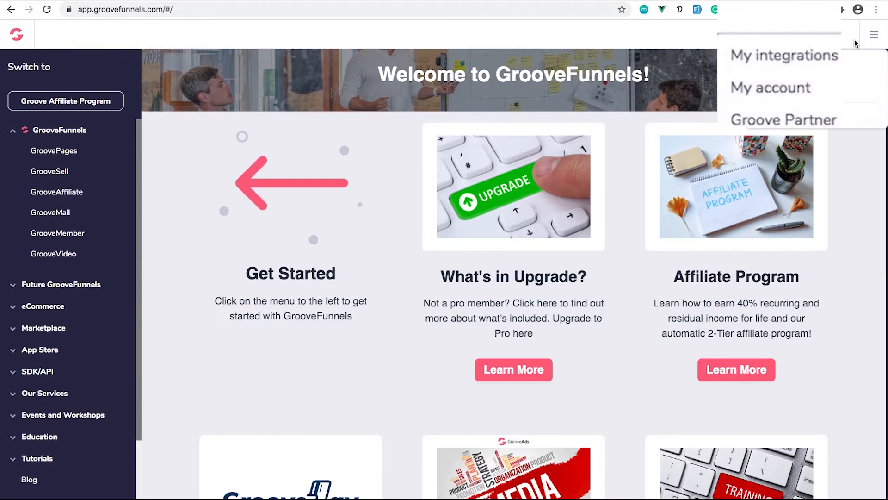
click(763, 57)
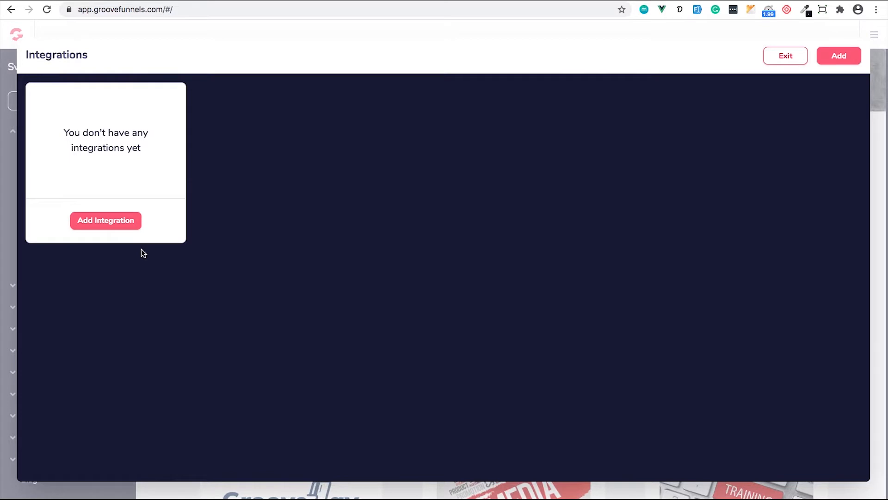
click(108, 224)
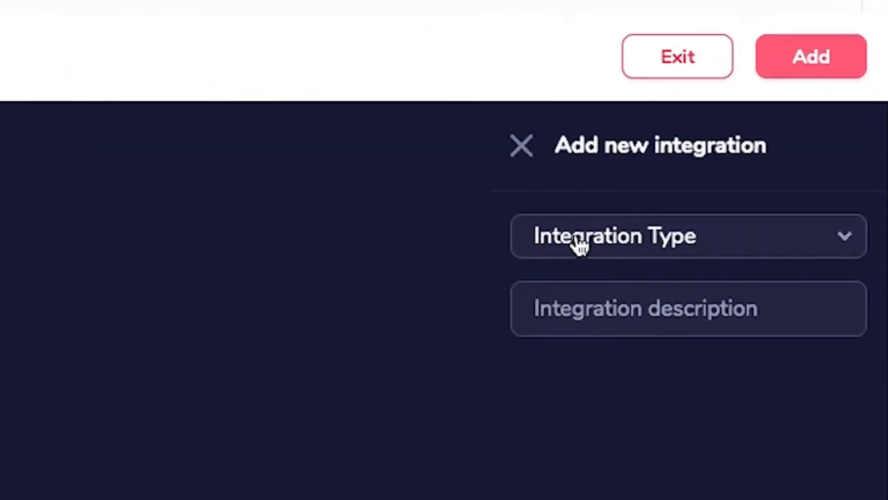
click(567, 238)
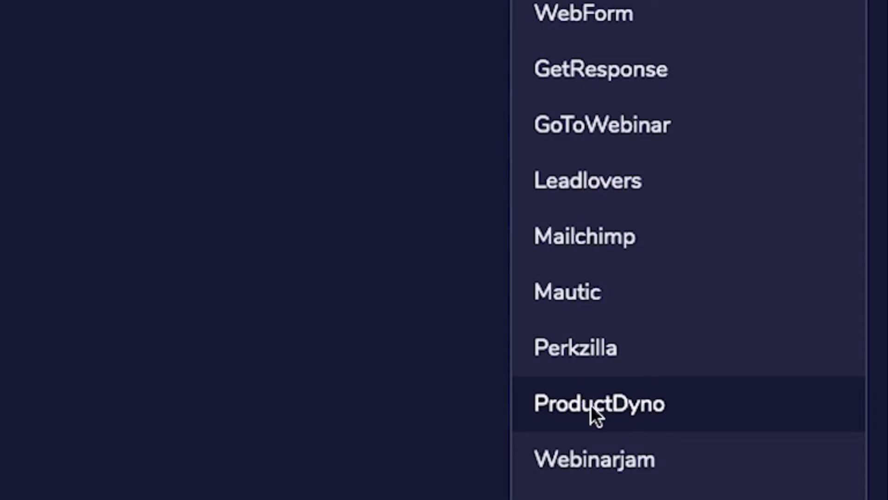
click(597, 416)
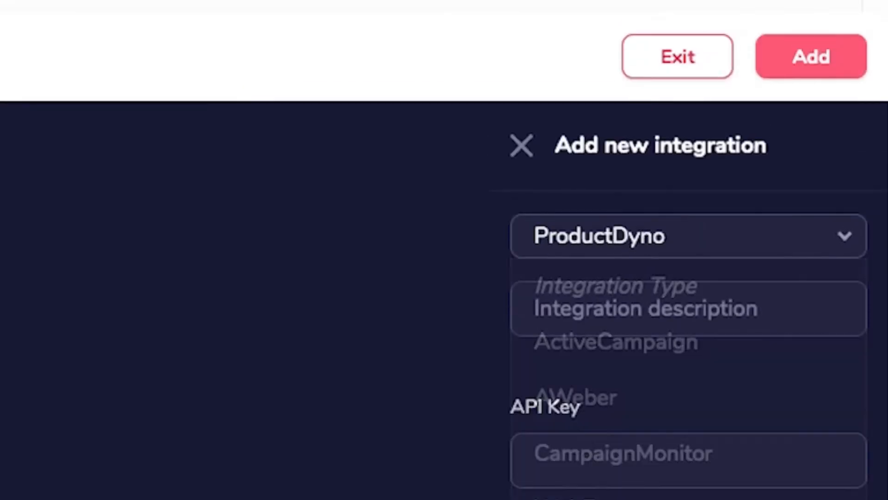
Enter "My ProductDyno Account" as the integration description.
click(686, 303)
text(My PD)
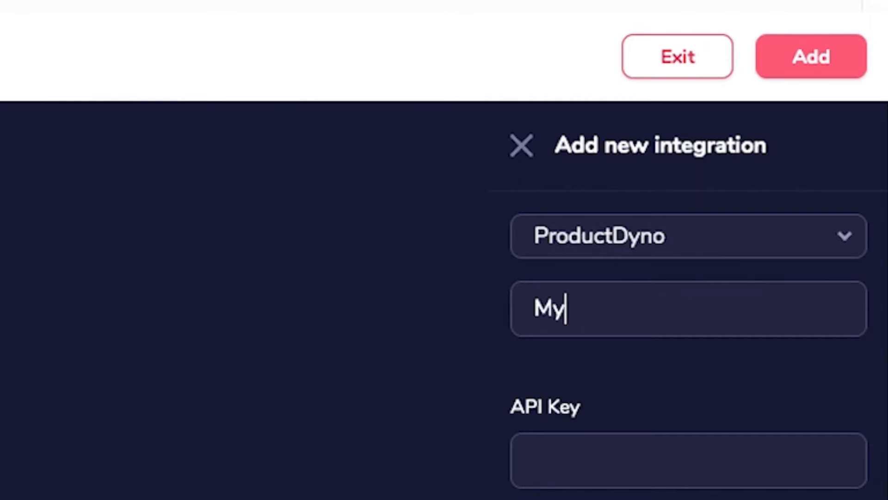
key(BackSpace)
key(BackSpace)
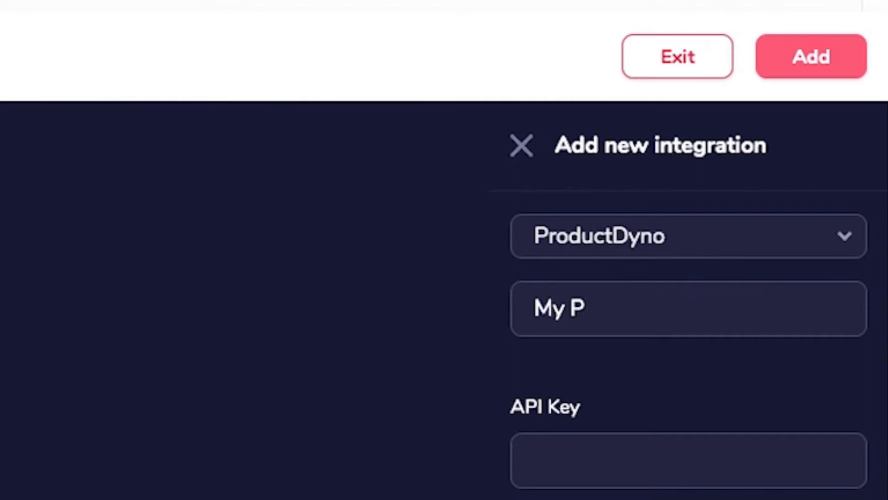
text(roductDy)
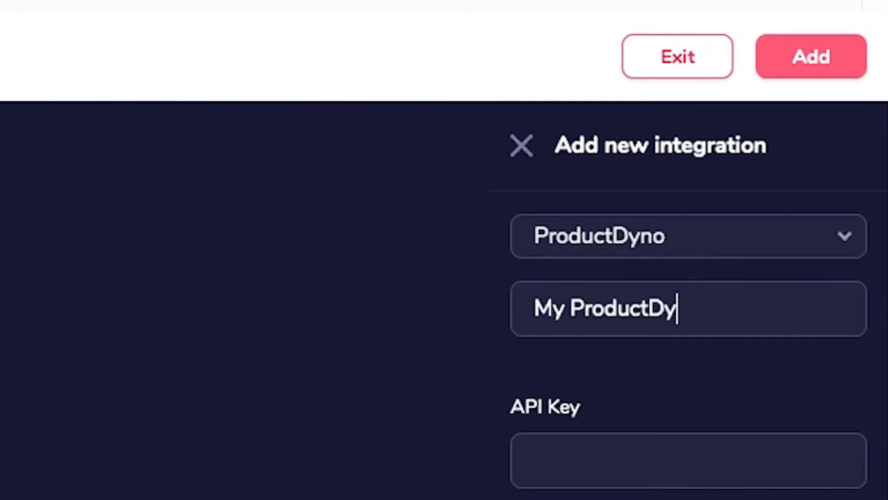
text(no Account)
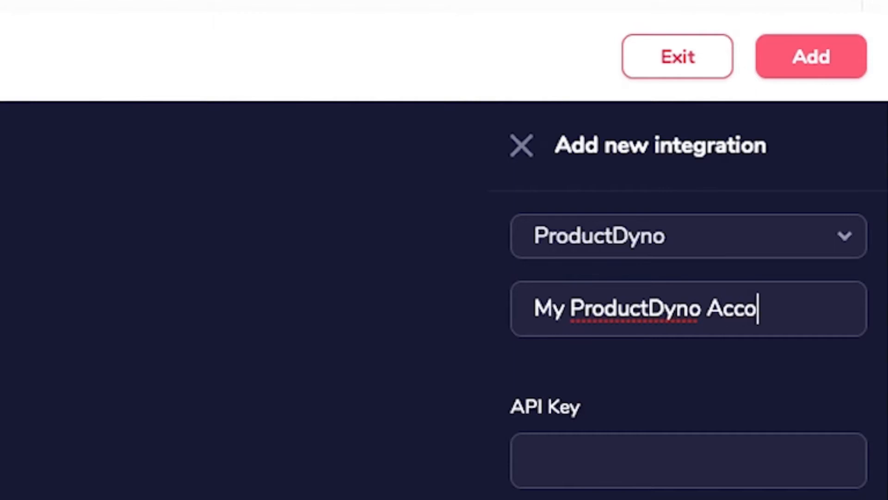
click(634, 456)
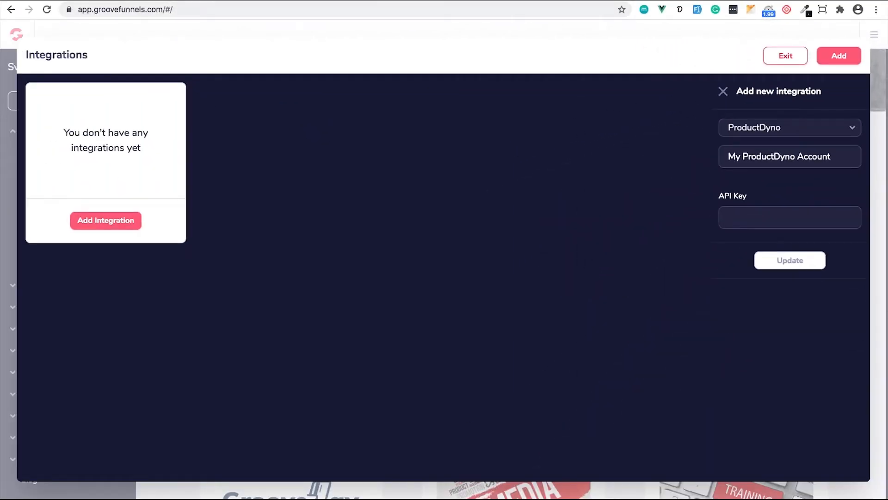
Switch to ProductDyno and create a new API key titled "GrooveSell" in the account settings.
key(ctrl+Tab)
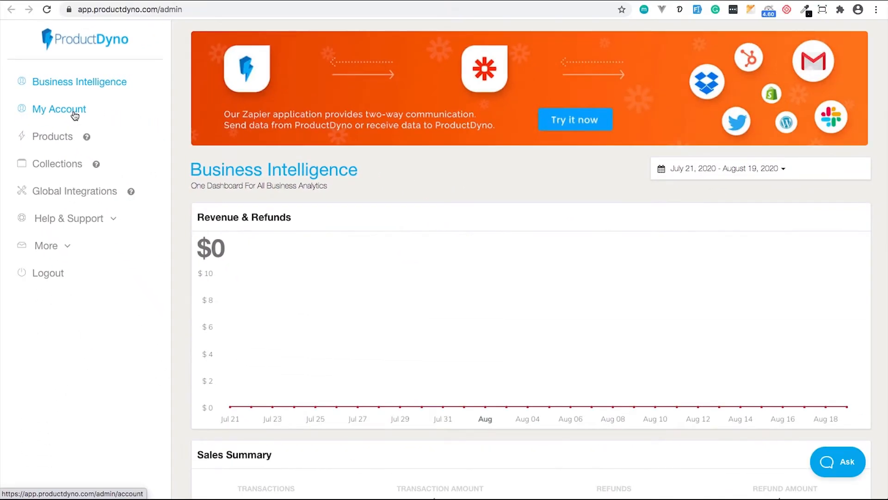
click(73, 113)
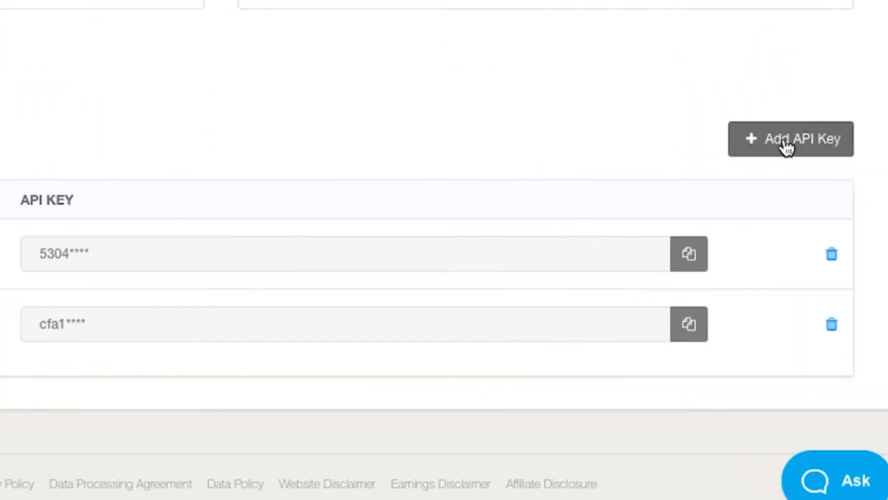
click(685, 255)
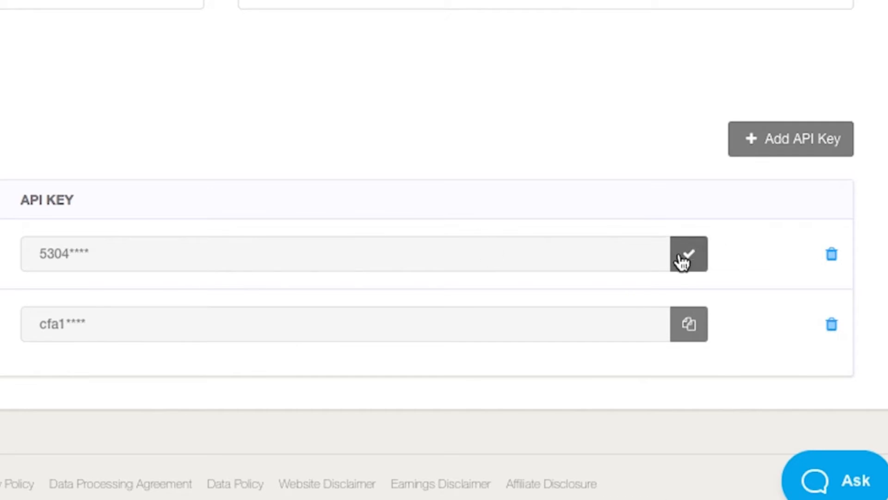
click(782, 144)
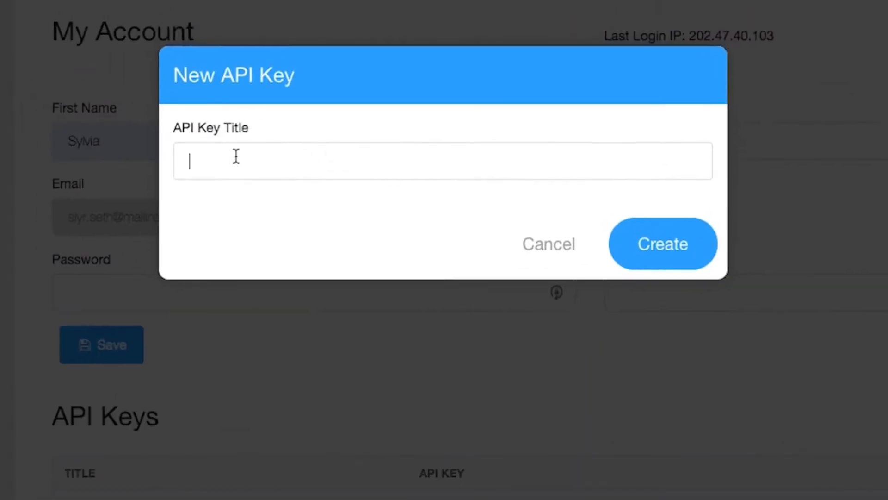
click(236, 156)
text(GrooveSell)
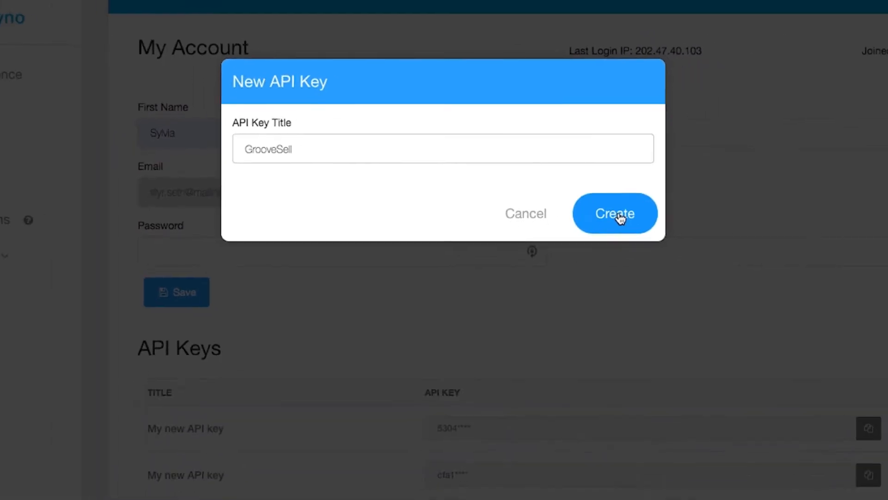
click(619, 215)
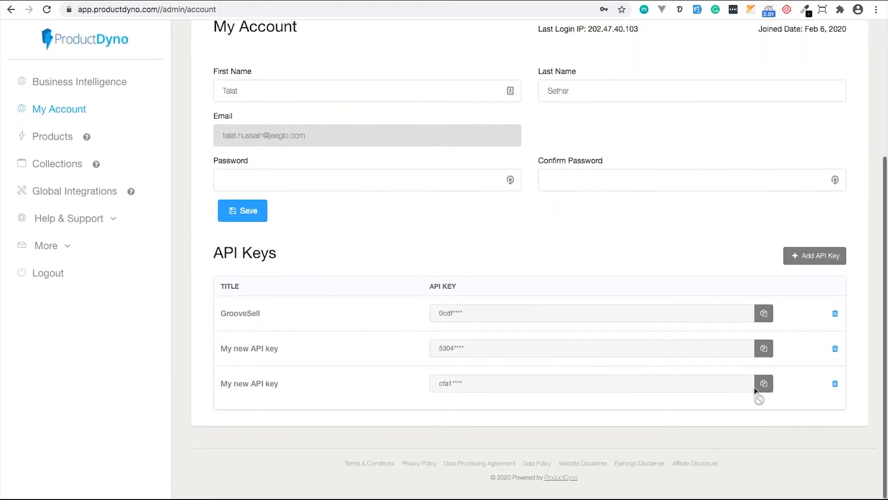
Copy the ProductDyno API key, paste it into the new integration's API Key field in GrooveFunnels, and save the integration.
click(757, 393)
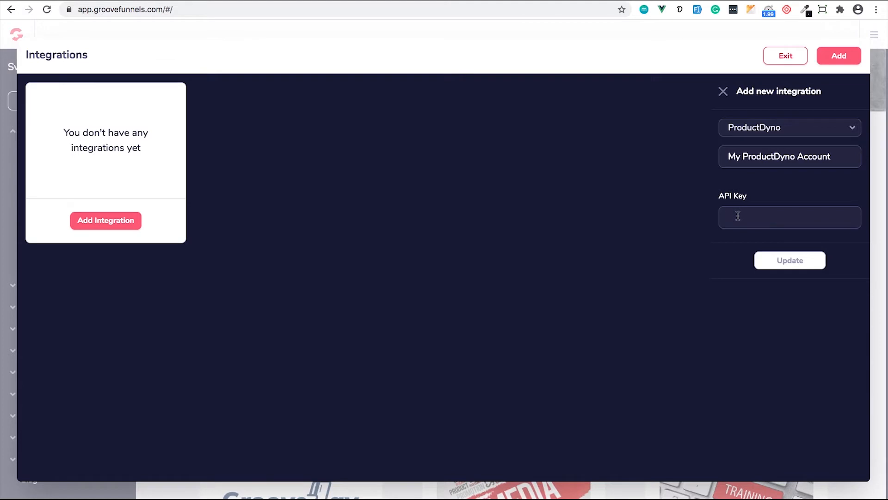
key(ctrl+v)
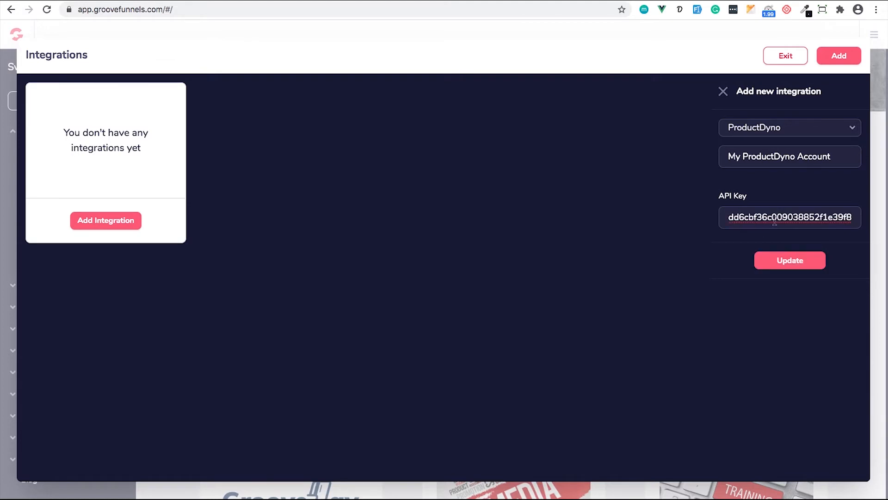
click(790, 262)
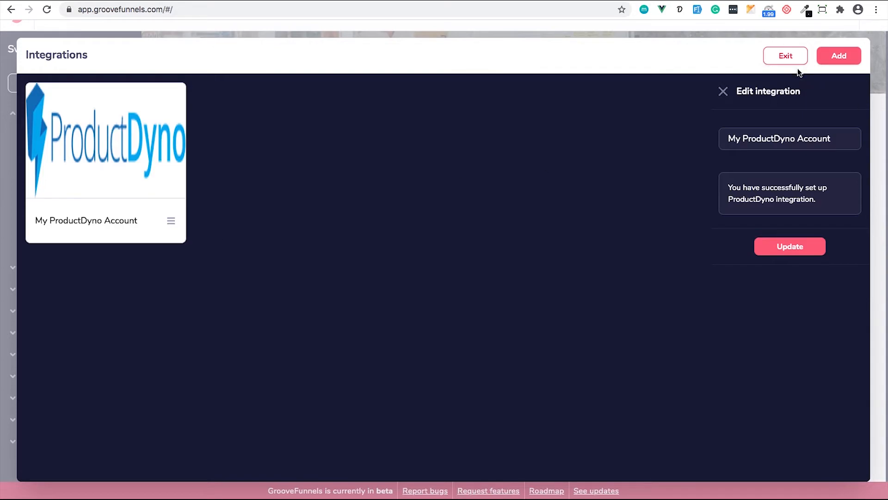
Exit the integrations window and open the product management of the Mango Mania funnel in GrooveSell.
click(787, 58)
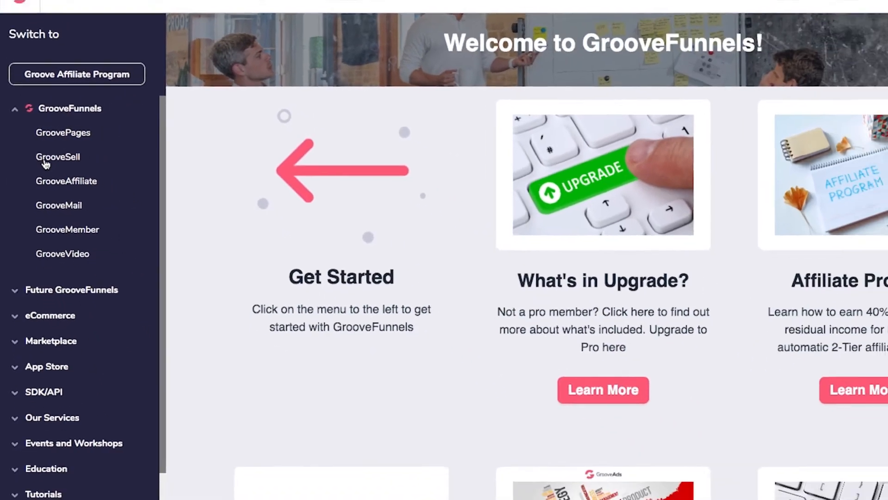
click(46, 160)
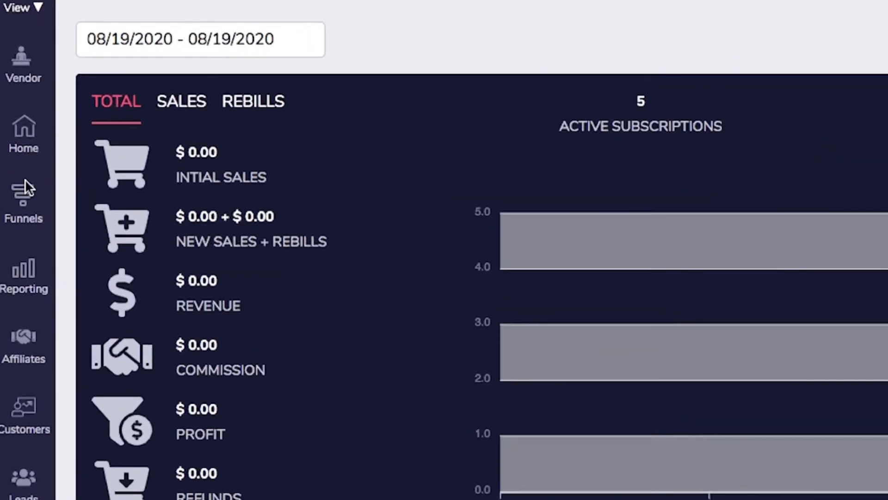
click(21, 202)
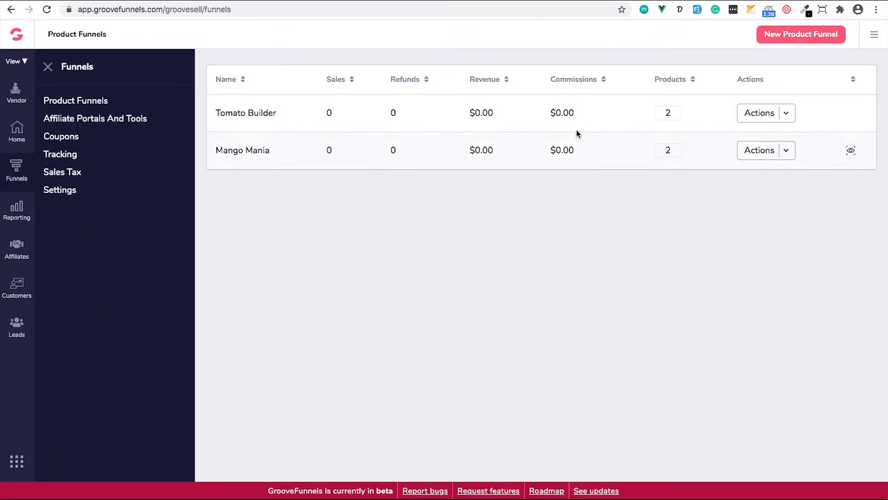
click(786, 153)
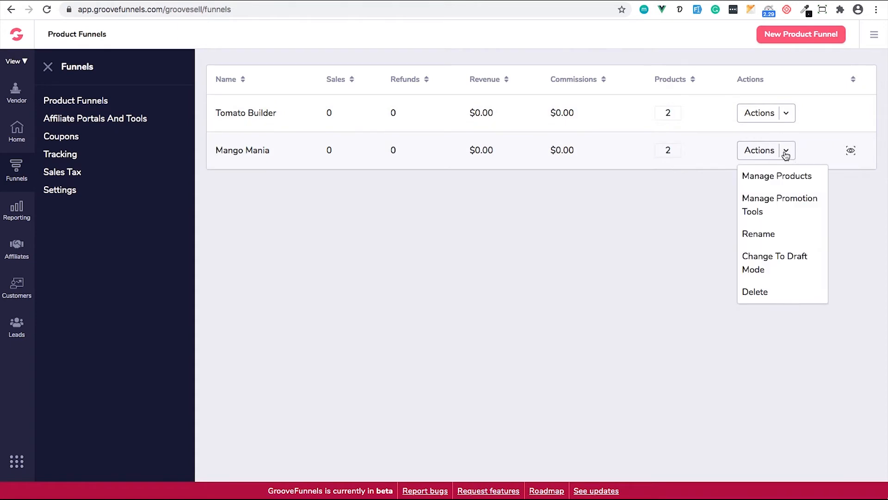
click(771, 180)
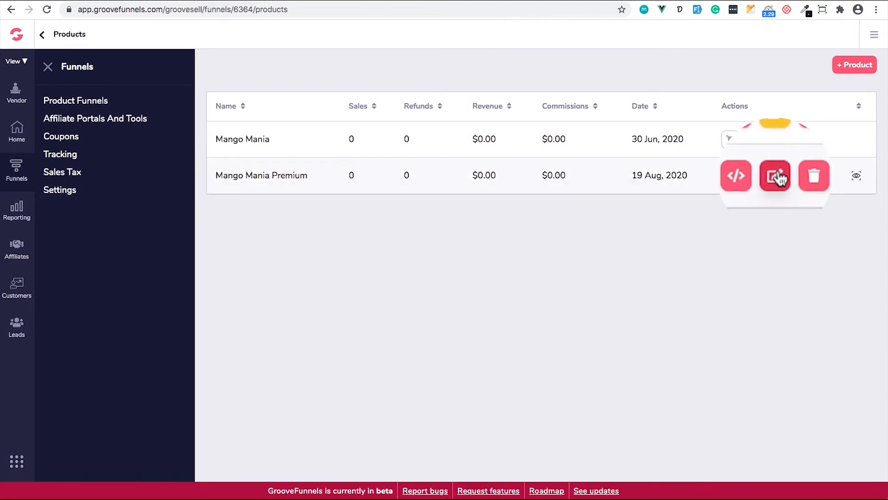
Edit the Mango Mania Premium product and go to the integrations in its Fulfillment settings.
click(776, 182)
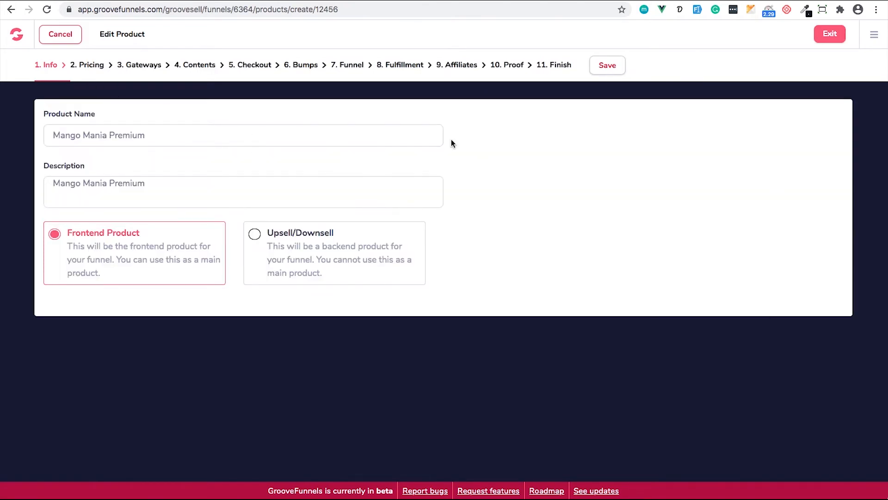
click(399, 66)
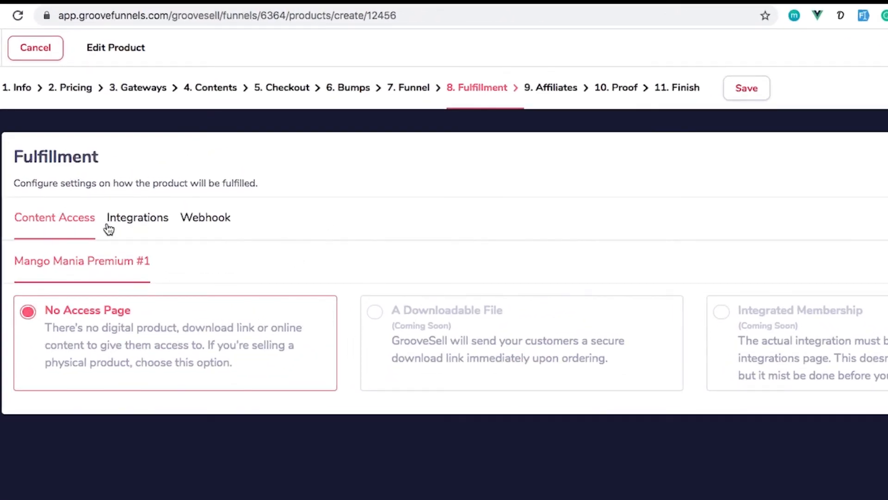
click(145, 225)
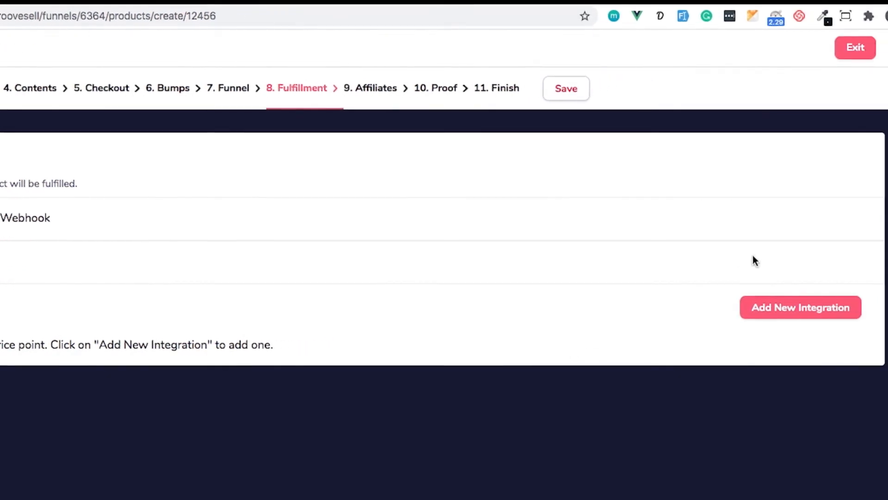
Start a new fulfillment integration of type Productdyno and choose My ProductDyno Account as the integration.
click(775, 306)
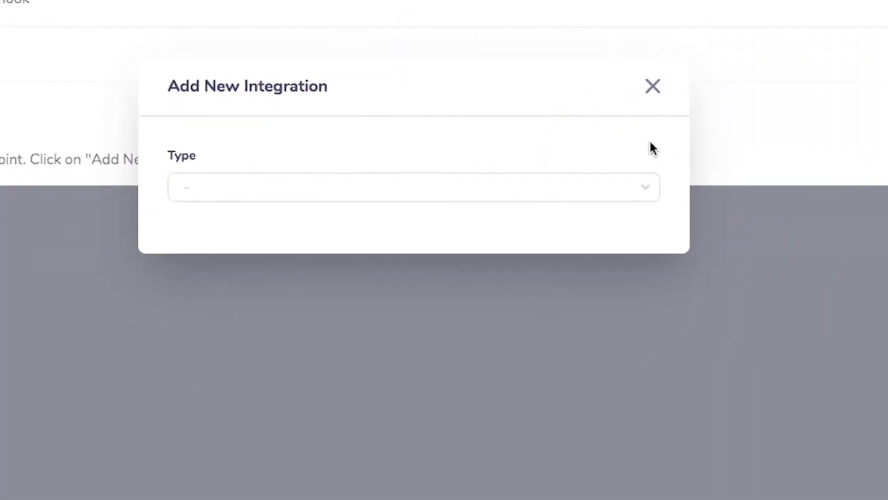
click(614, 186)
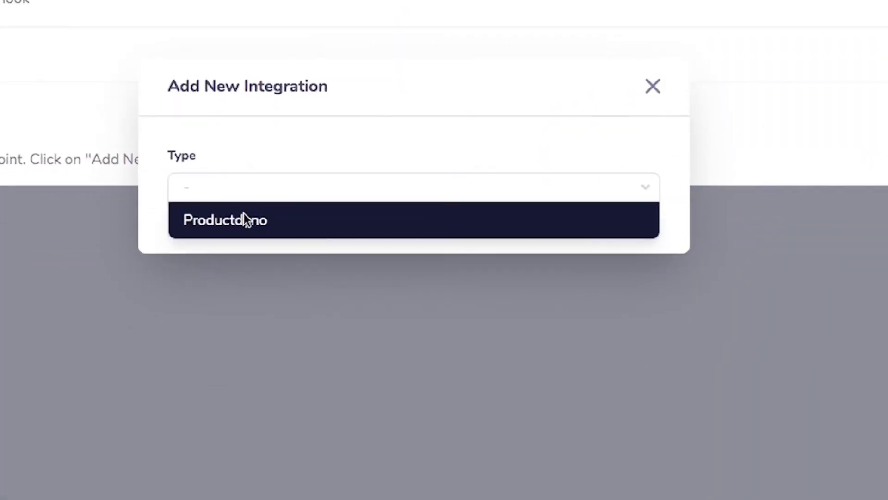
click(230, 222)
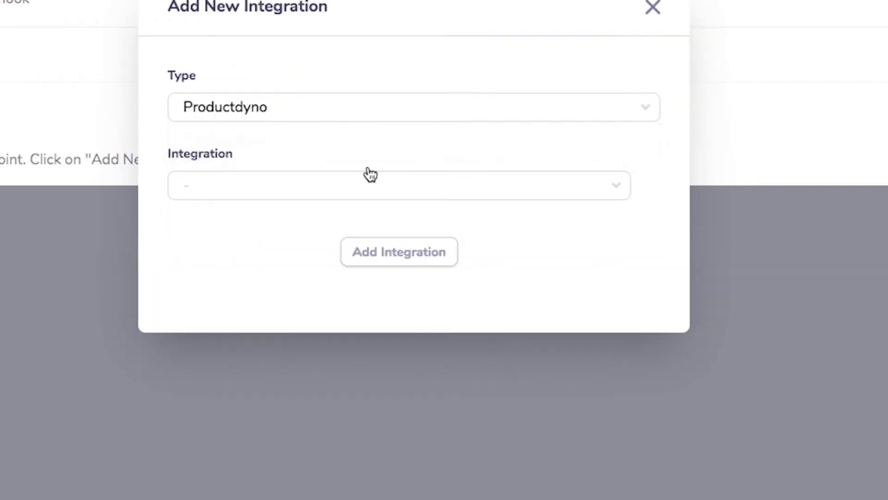
click(320, 184)
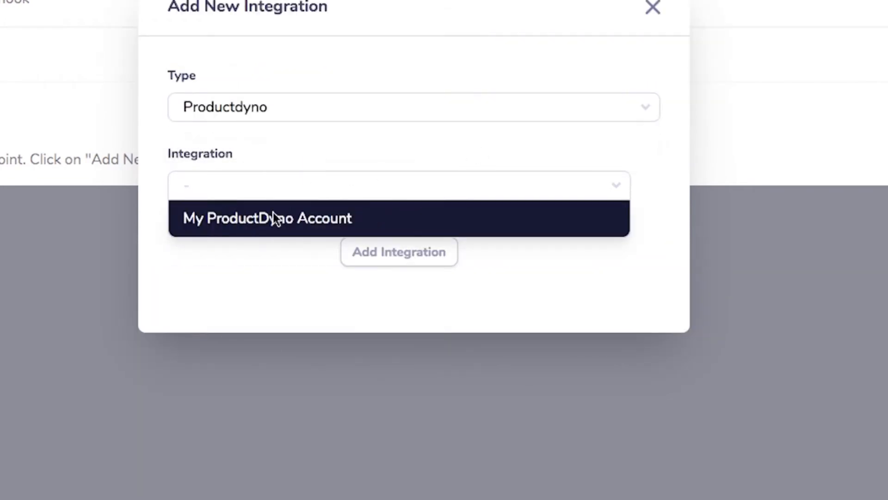
click(262, 218)
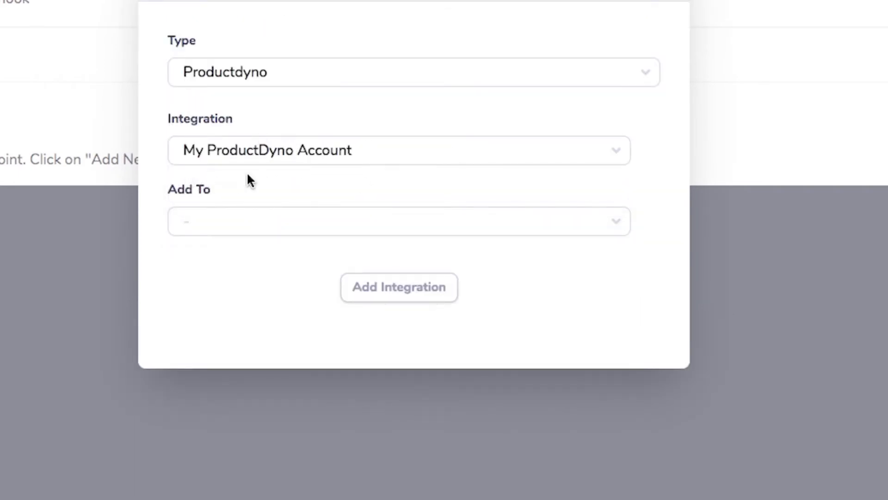
Set the integration's Add To option to Product and select Lead Magnet as the product.
click(245, 234)
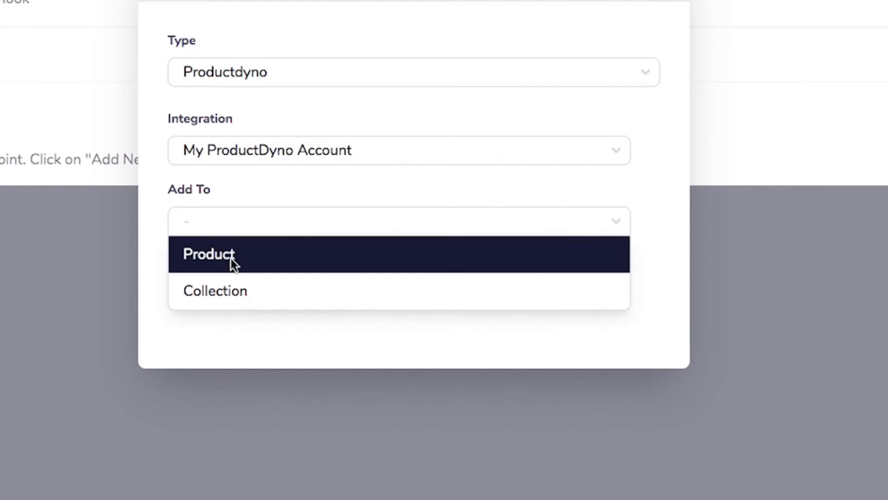
click(256, 259)
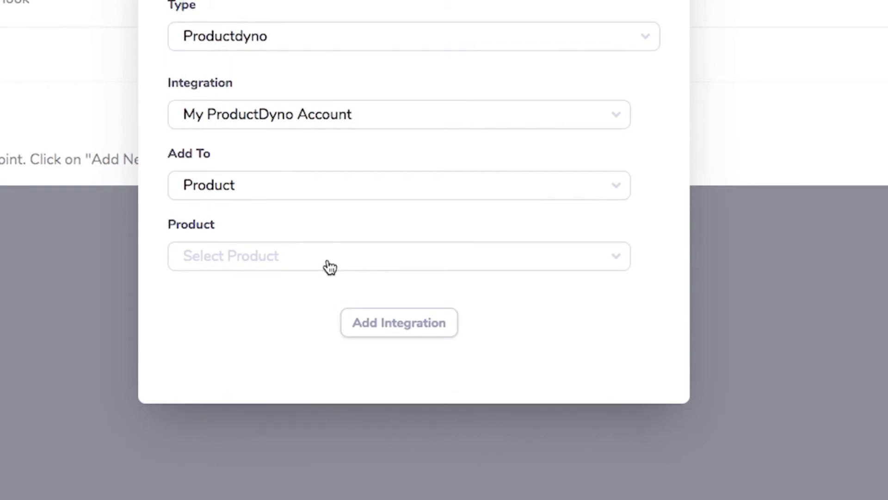
click(329, 267)
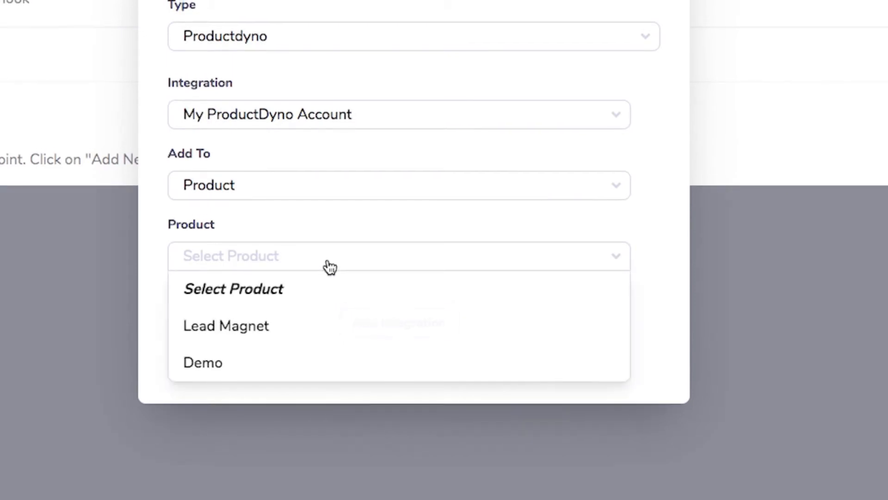
click(283, 339)
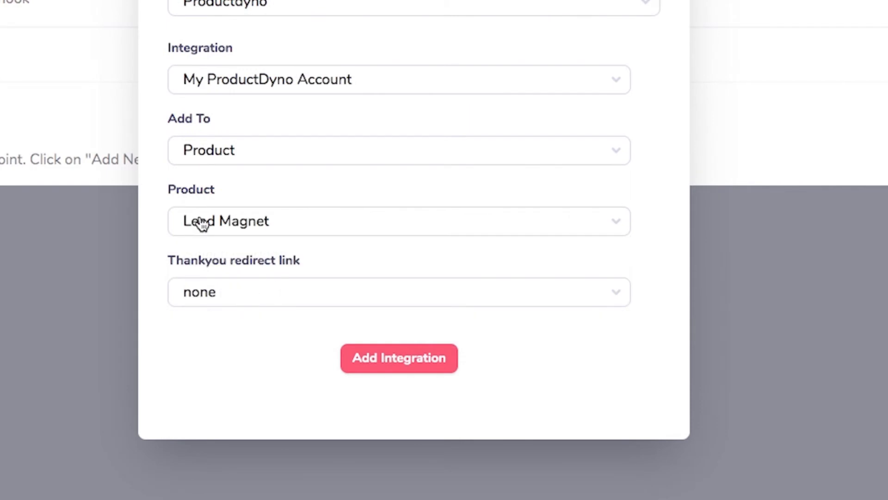
Set the integration's Add To option to Collection and select Mango Mania (Collection).
click(266, 154)
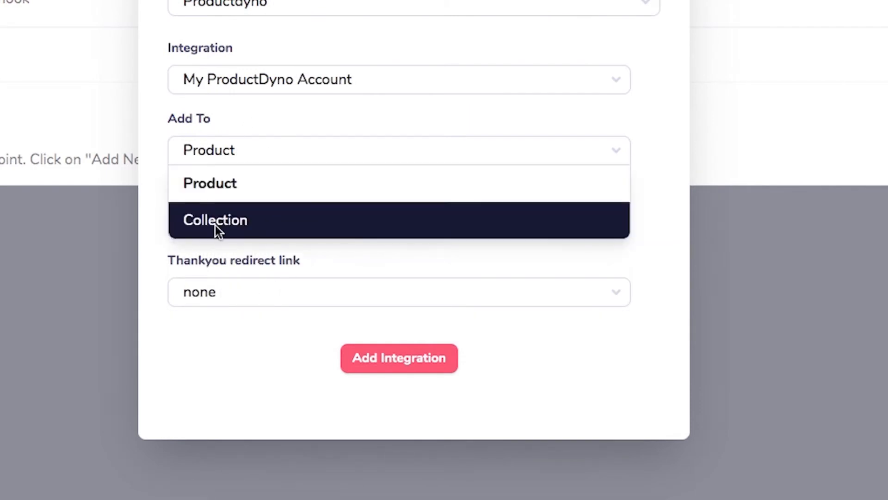
click(192, 221)
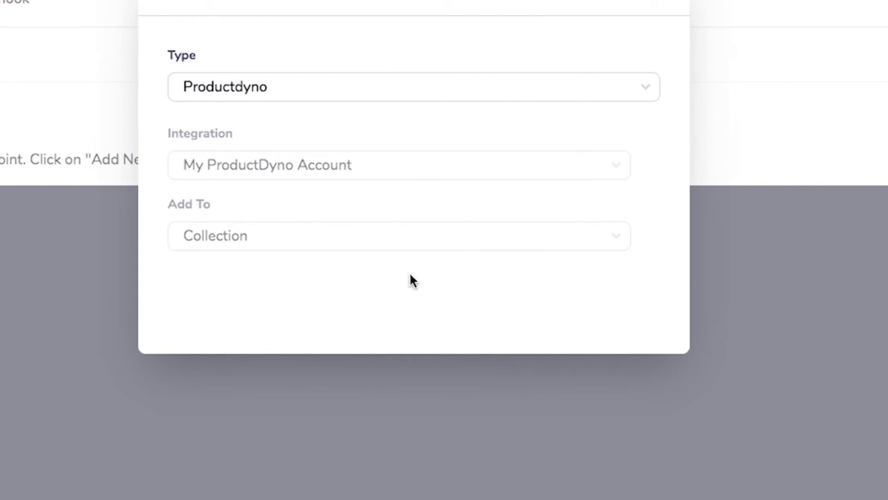
click(236, 262)
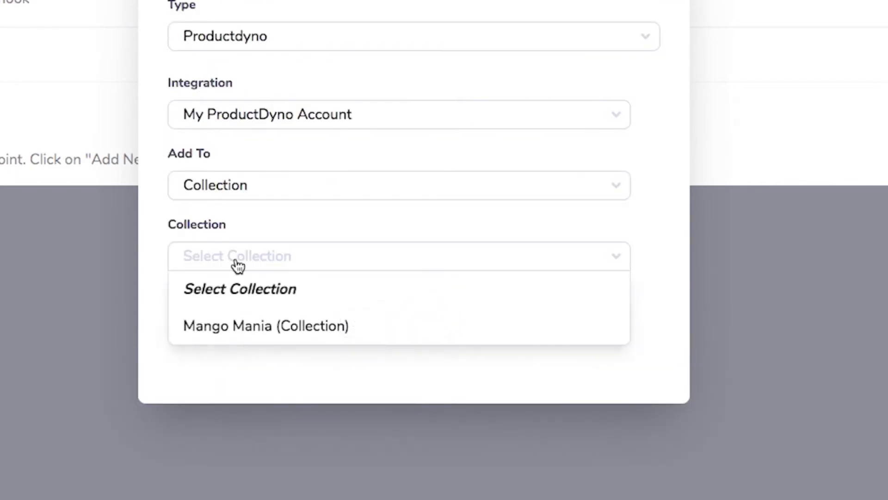
click(263, 332)
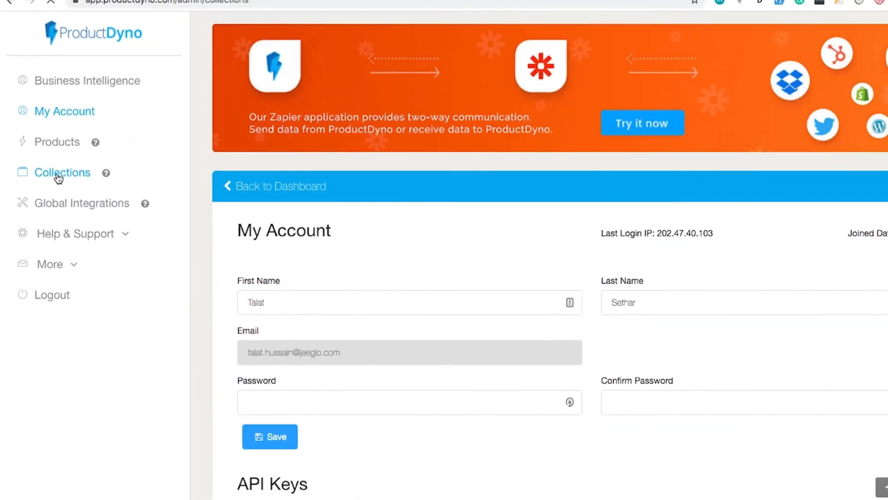
Switch to ProductDyno and open the payment gateways of the Mango Mania collection.
click(111, 283)
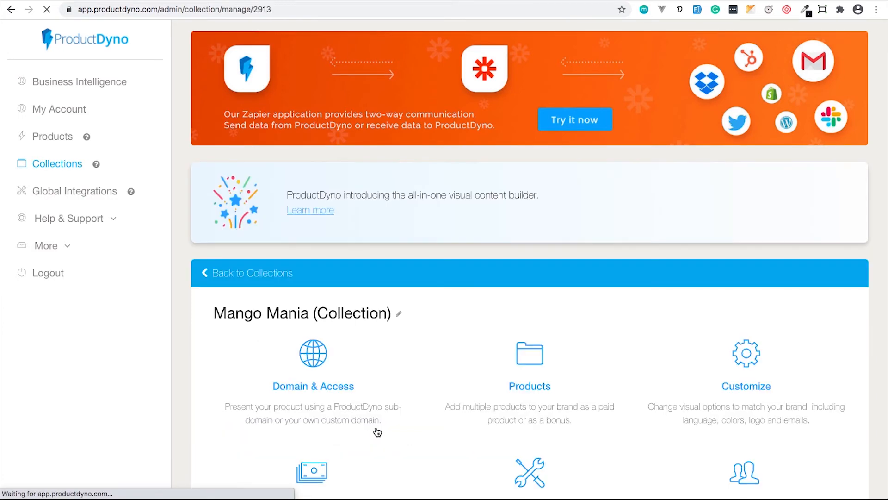
scroll(571, 412, down, 5)
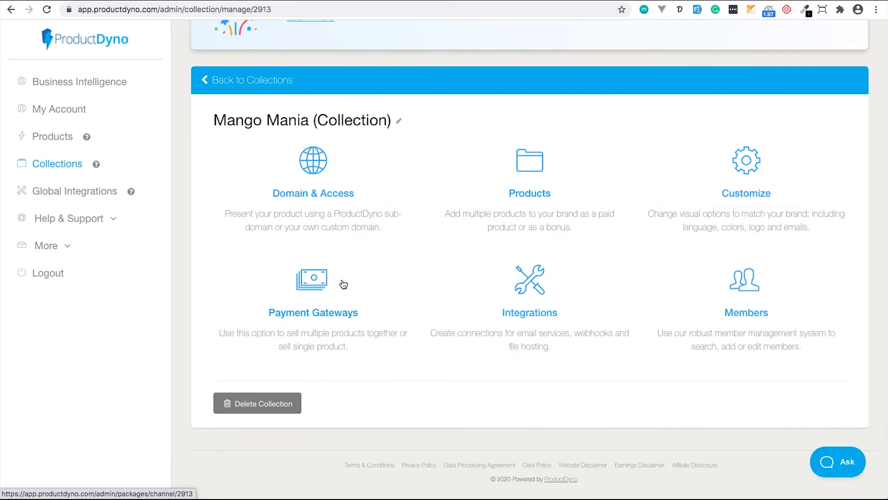
click(311, 294)
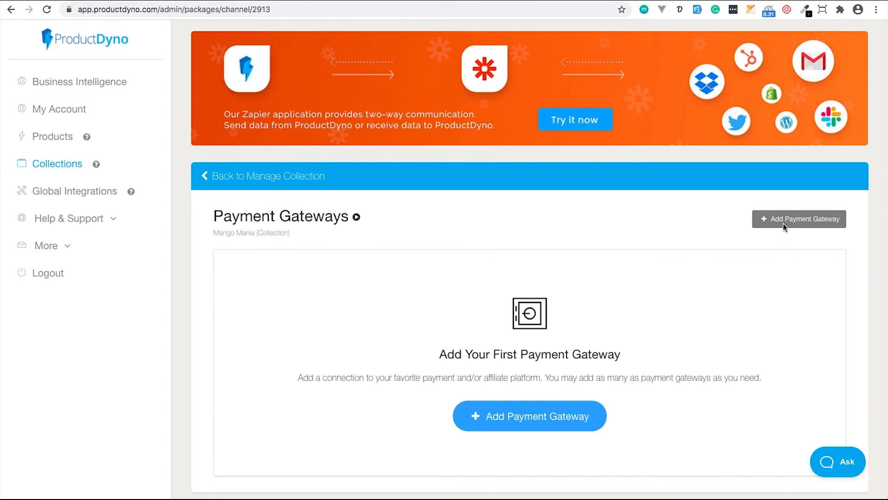
Add a GrooveSell (Beta) payment gateway titled "Mango Mania Basic" with Gateway Product ID 2323213, limited to the Lead Magnet product.
click(783, 223)
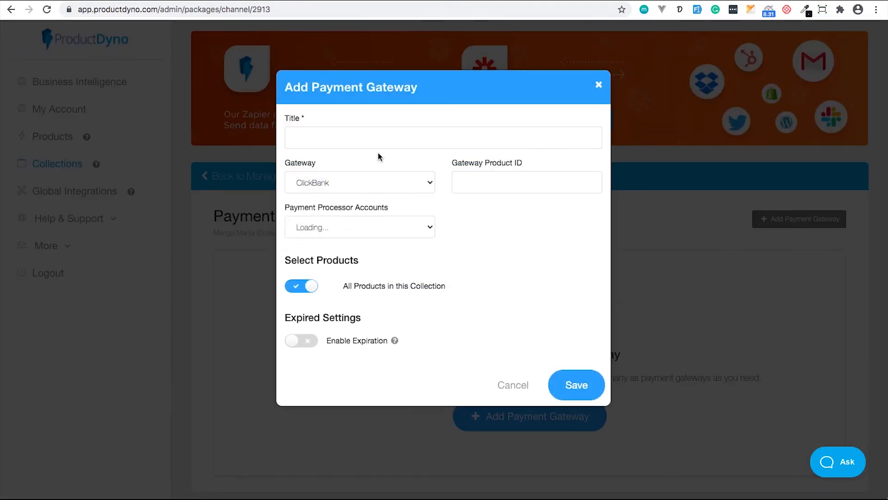
click(361, 140)
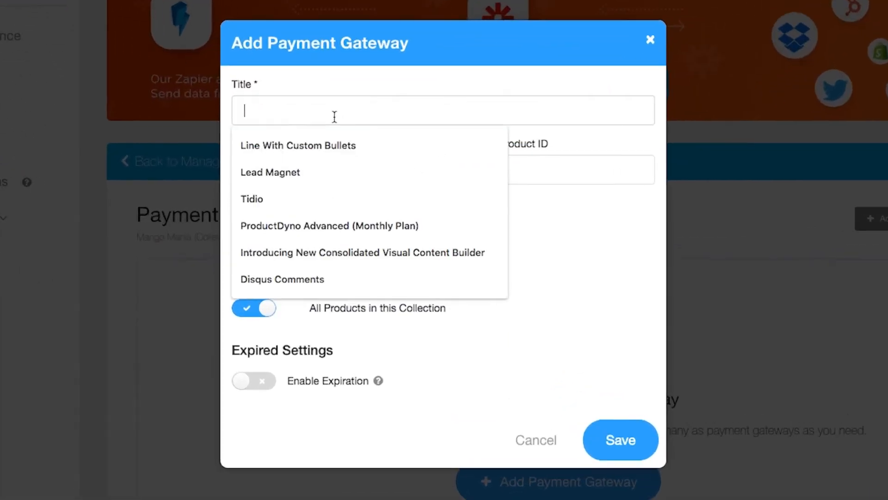
text(Mango )
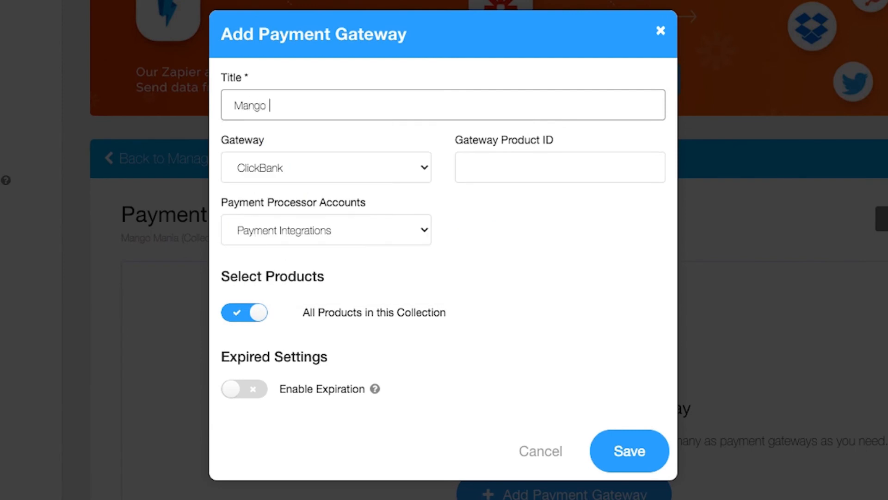
text(Mania Basic)
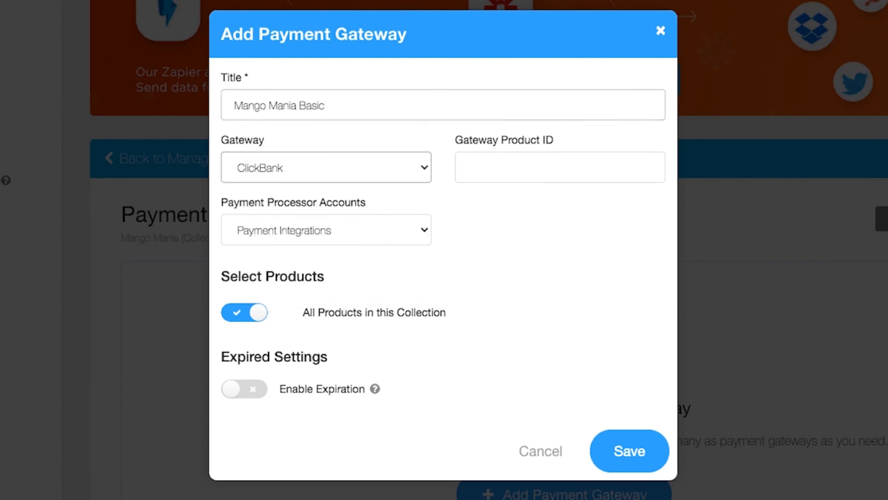
click(262, 164)
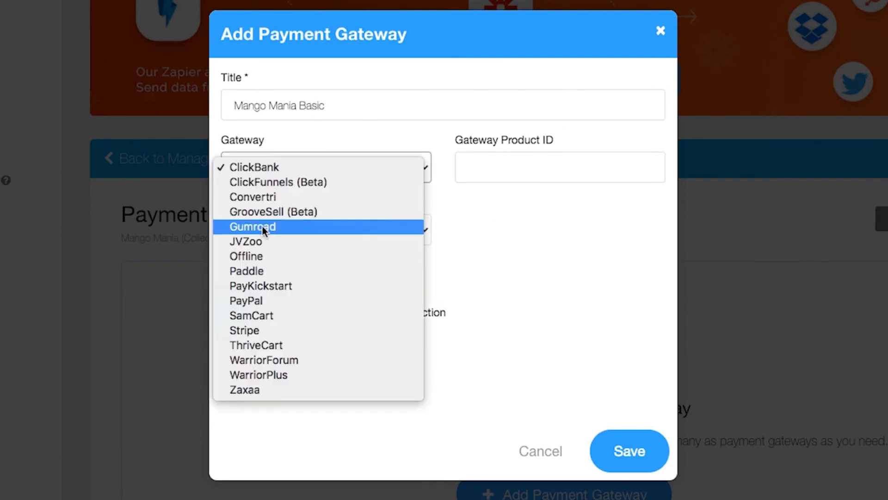
click(332, 214)
click(486, 163)
text(2323213)
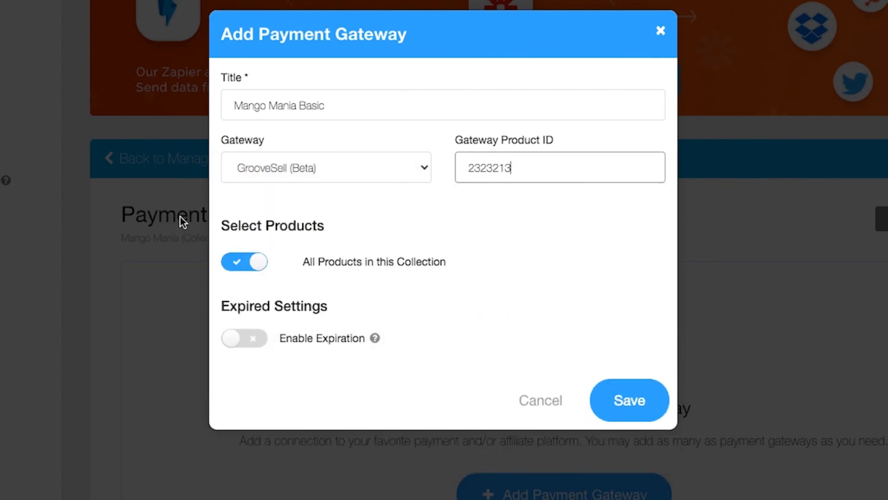
click(232, 263)
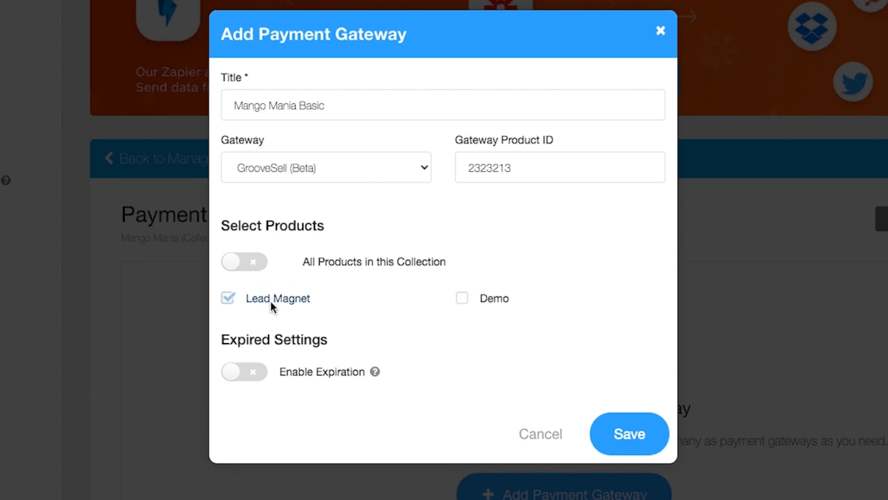
click(628, 436)
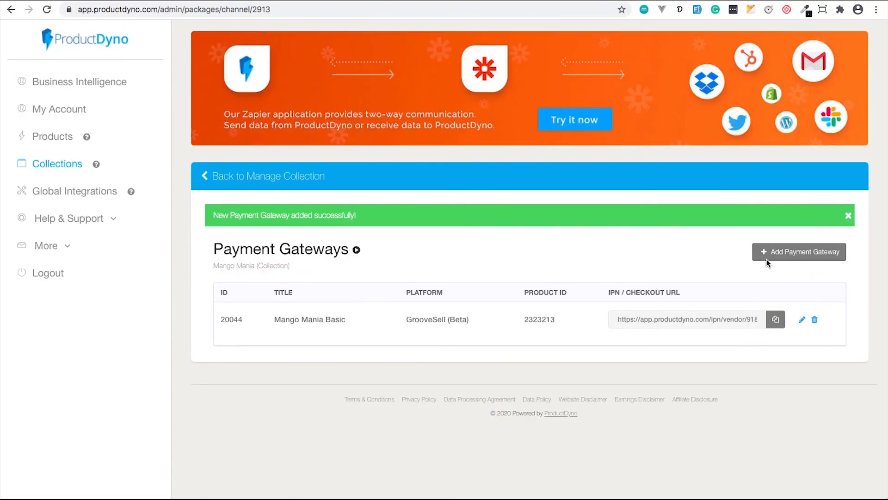
Start another payment gateway titled "Mango Mania (PREMIUM)" and choose GrooveSell (Beta) as its gateway.
click(782, 254)
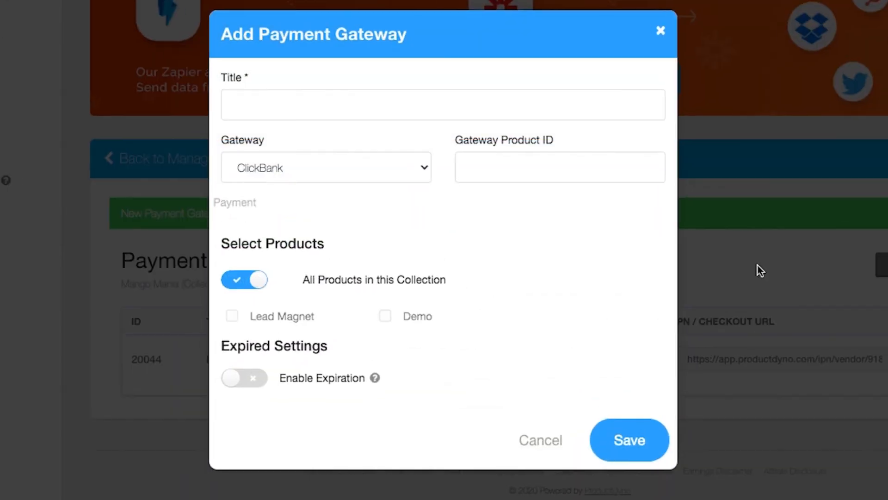
click(305, 112)
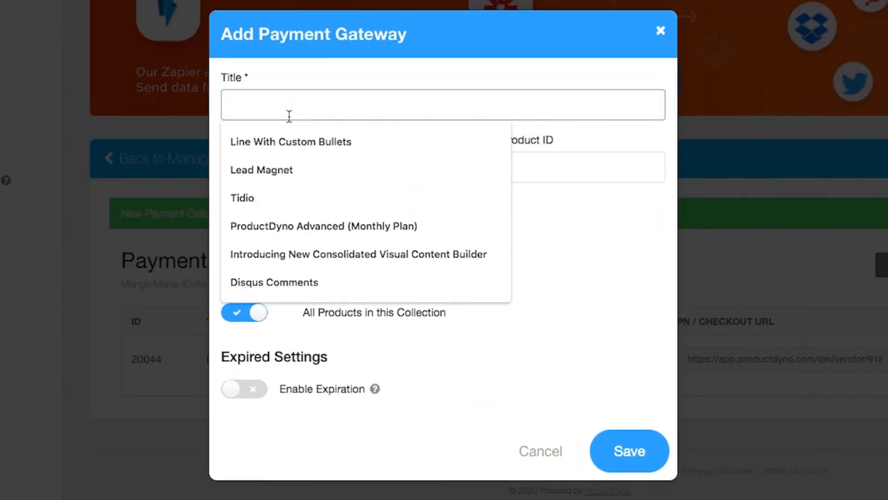
text(Mango Mania )
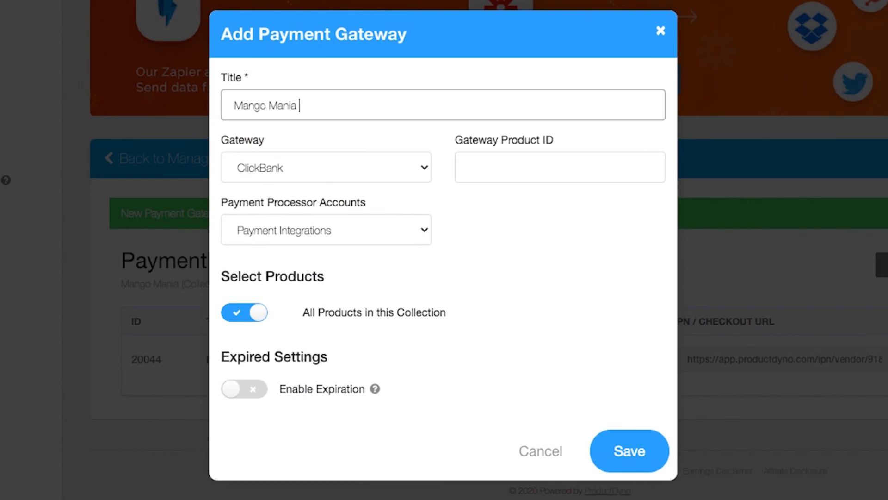
text((PREMIUM))
click(267, 170)
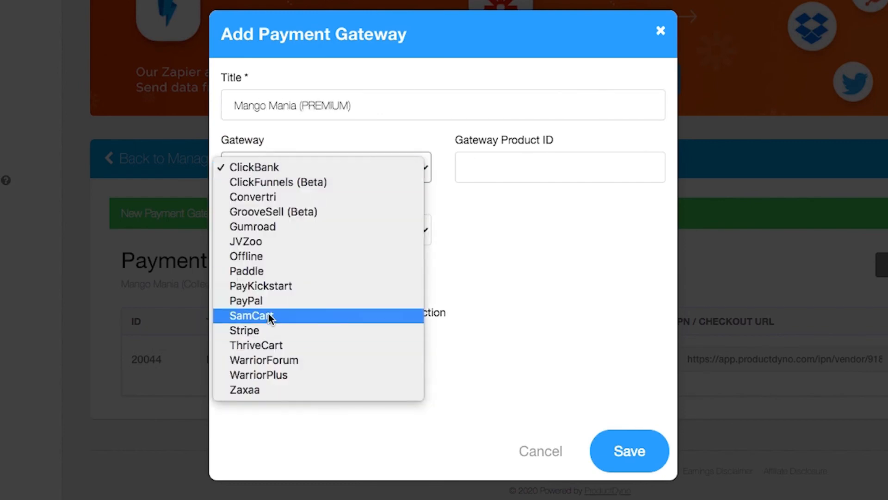
click(269, 285)
click(271, 168)
click(271, 93)
Set the premium gateway's product ID to 24212431, include all products in the collection, and save it.
click(495, 172)
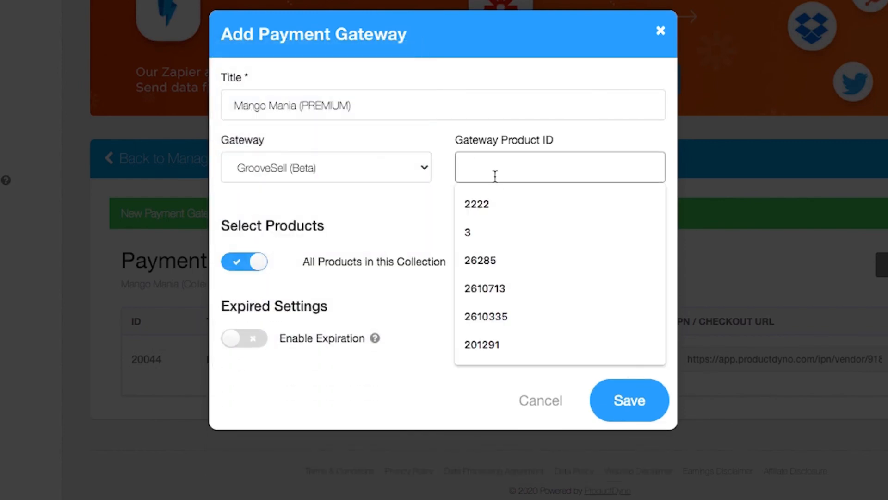
text(24212431)
click(246, 265)
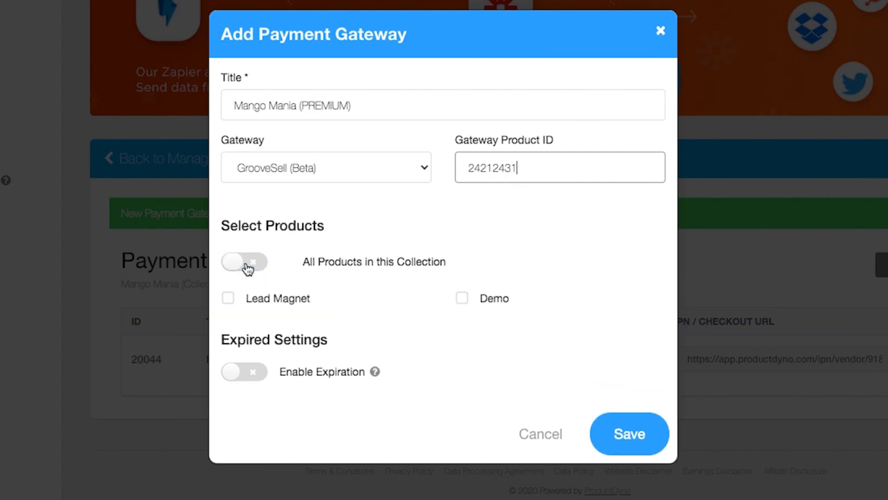
click(251, 266)
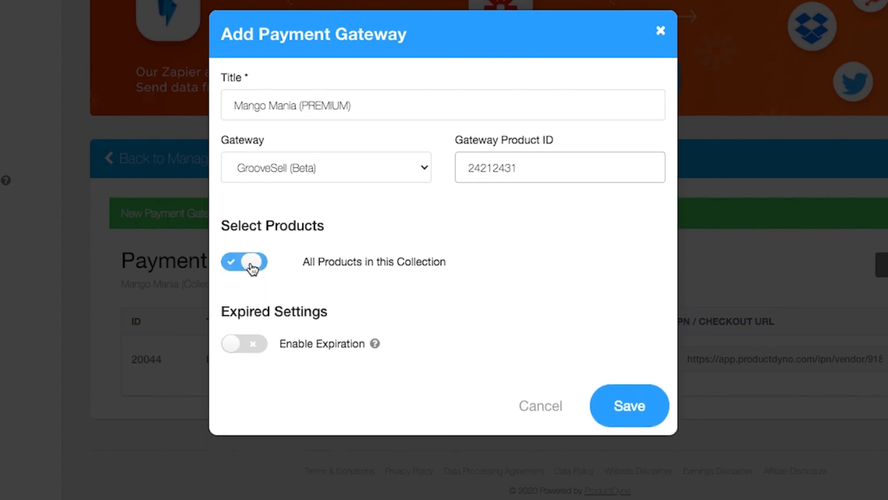
click(630, 409)
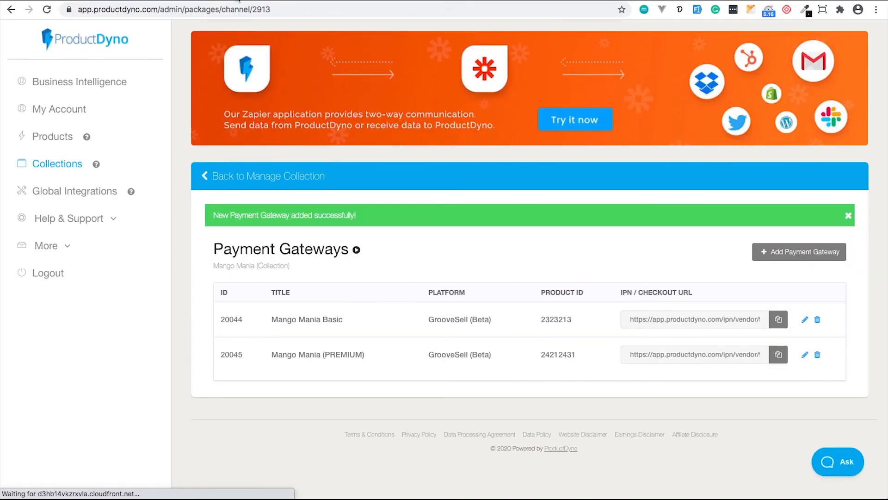
Return to GrooveFunnels and reload the collection's gateways by switching Add To to Product and back to Collection.
click(239, 1)
click(351, 277)
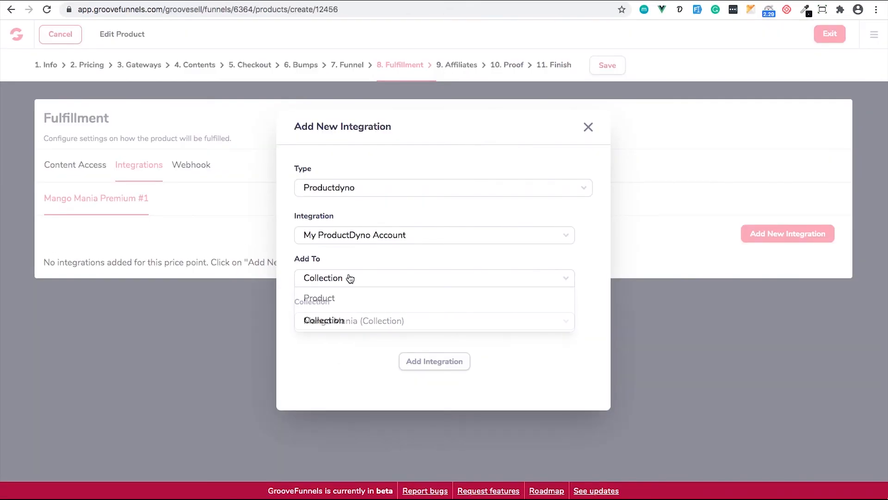
click(348, 287)
click(347, 256)
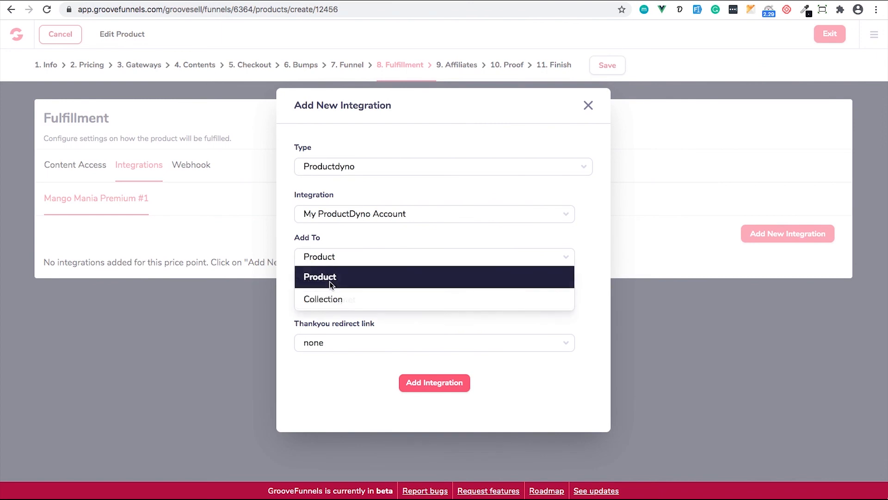
click(326, 298)
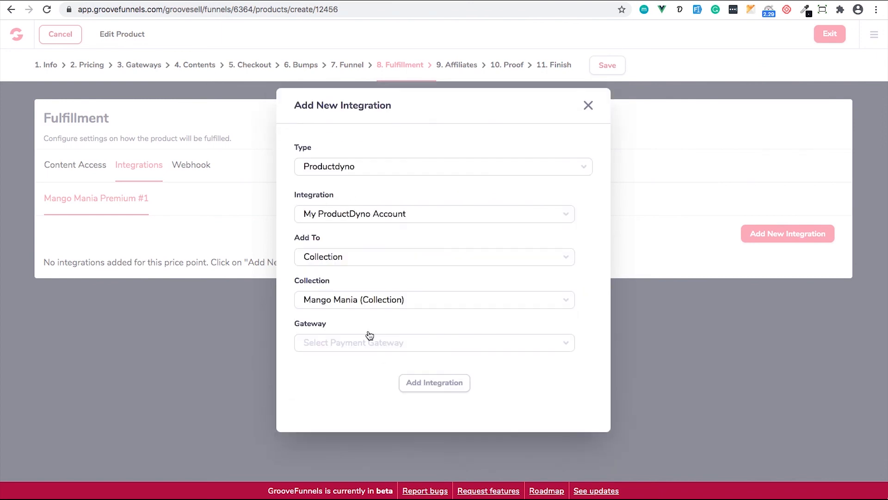
Select Mango Mania (PREMIUM) as the gateway and add the integration to the product.
click(330, 351)
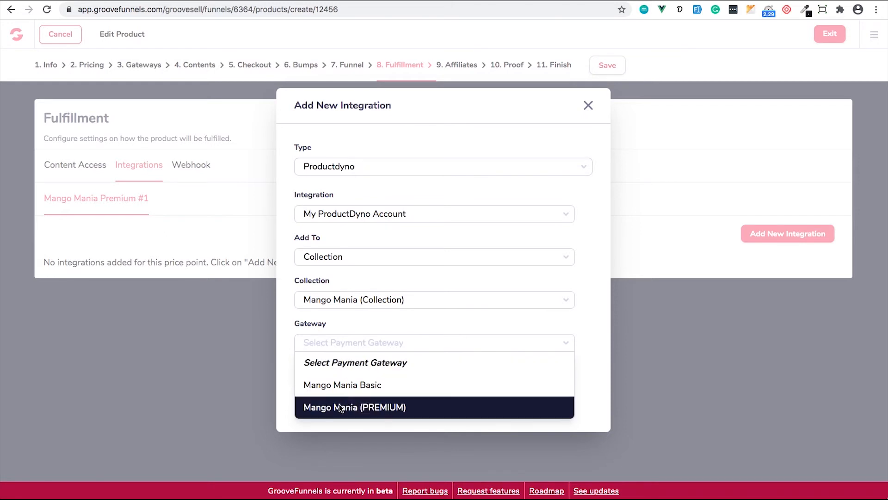
click(339, 407)
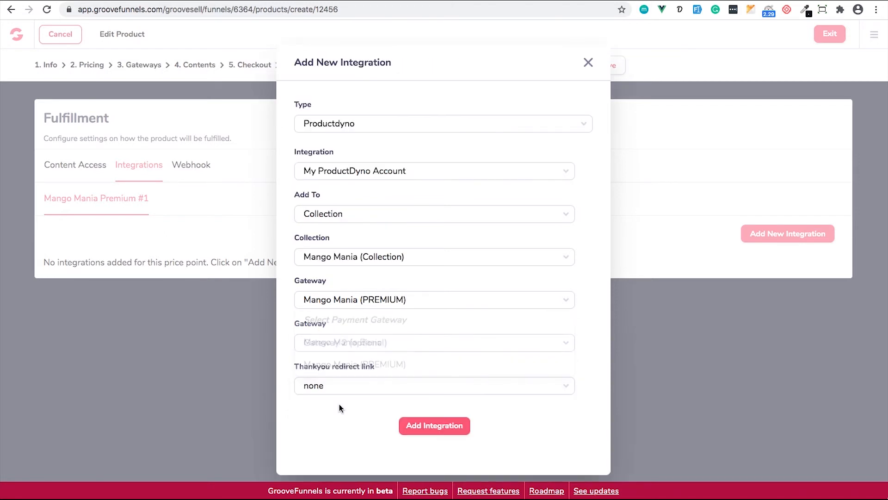
click(435, 430)
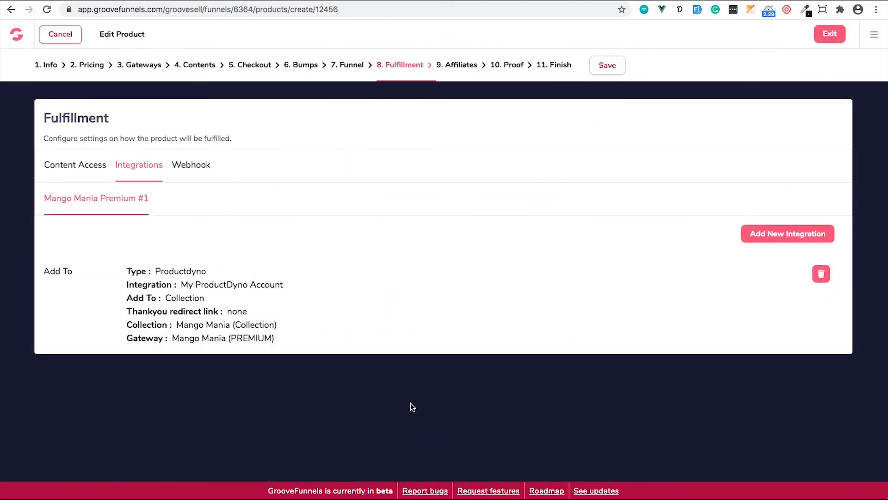